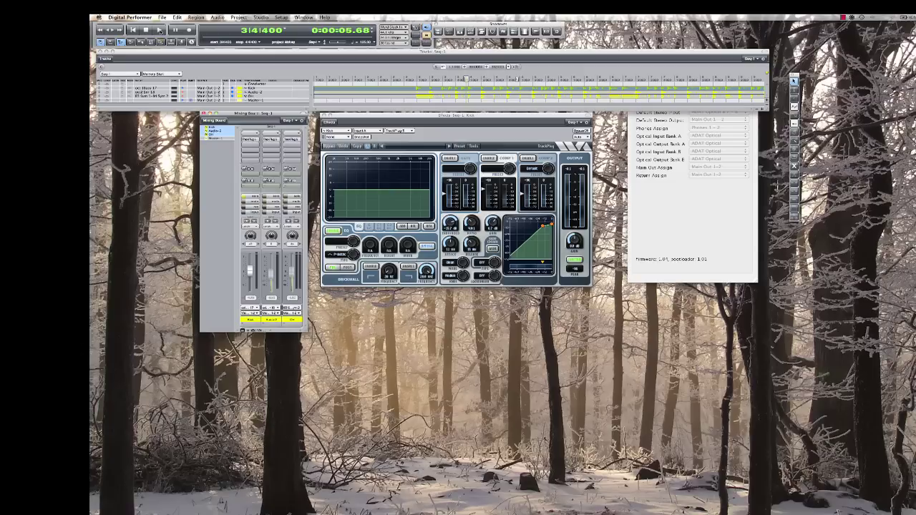
Step: Play the kick track and add an EQ band narrowed to 0.102 oct, boosted to 24 dB at about 392 Hz
left_click(355, 116)
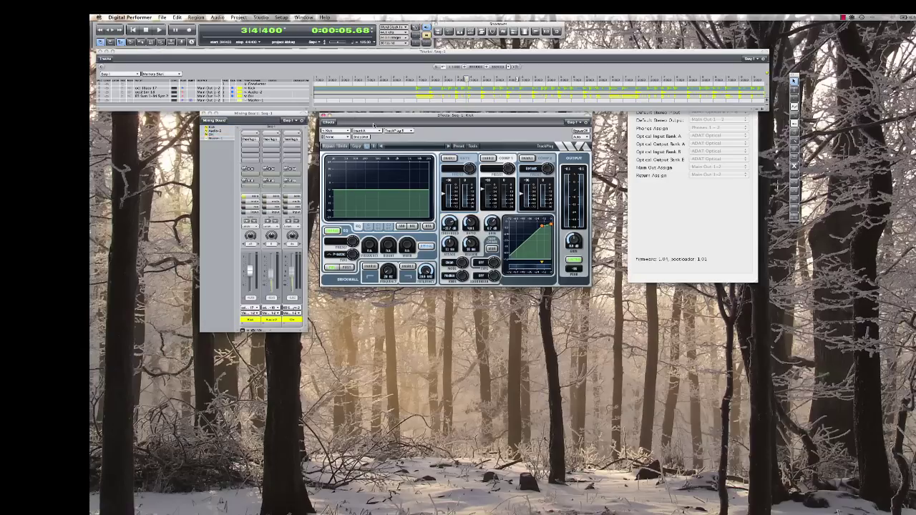
left_click_drag(388, 116, 398, 116)
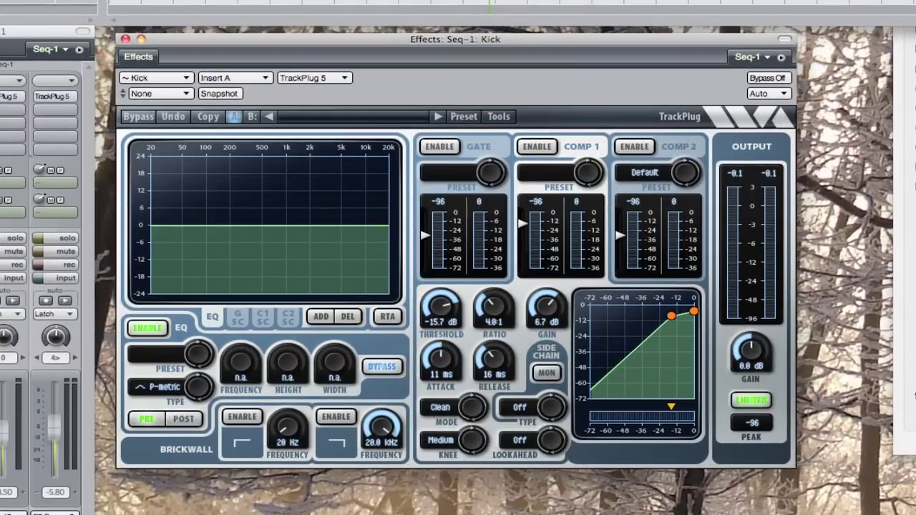
key("space")
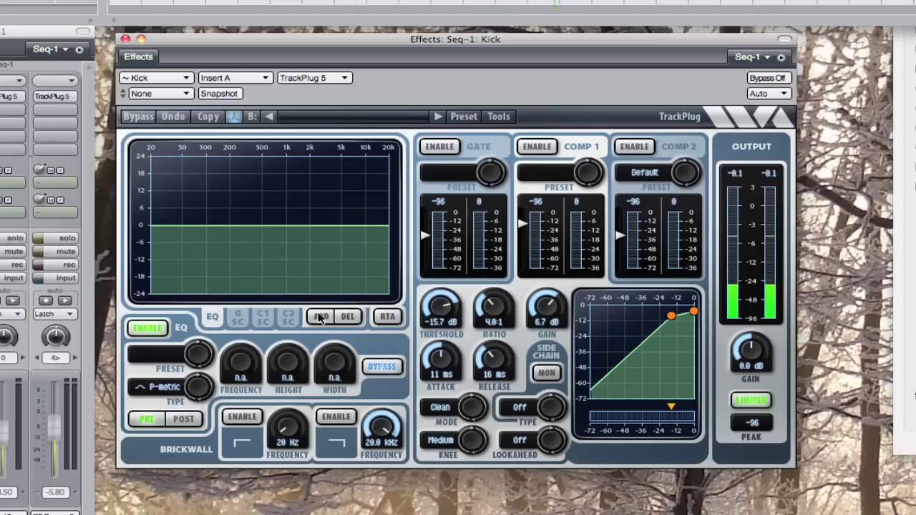
left_click(321, 318)
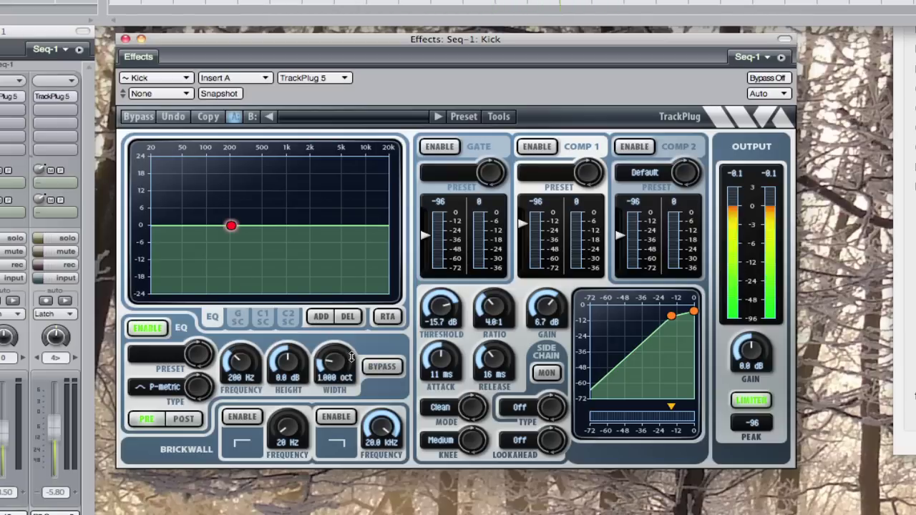
left_click_drag(336, 358, 344, 376)
left_click_drag(233, 229, 250, 225)
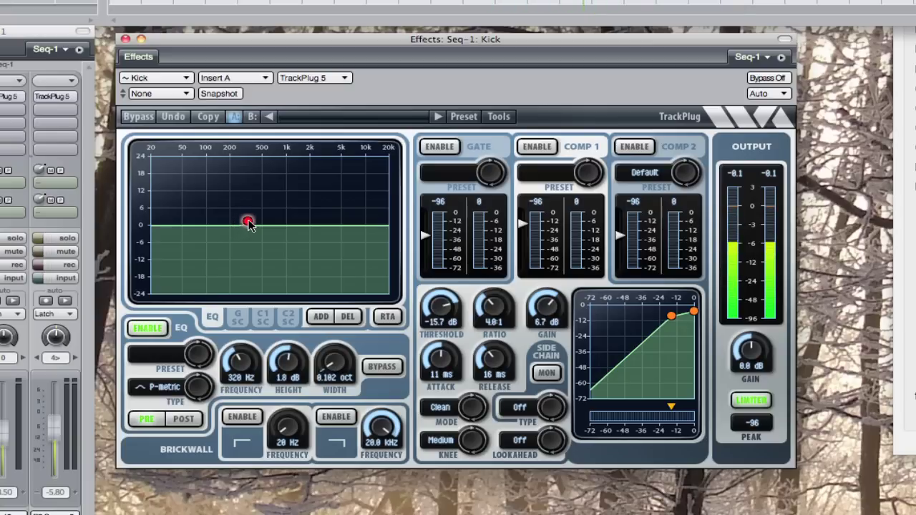
left_click_drag(250, 224, 258, 160)
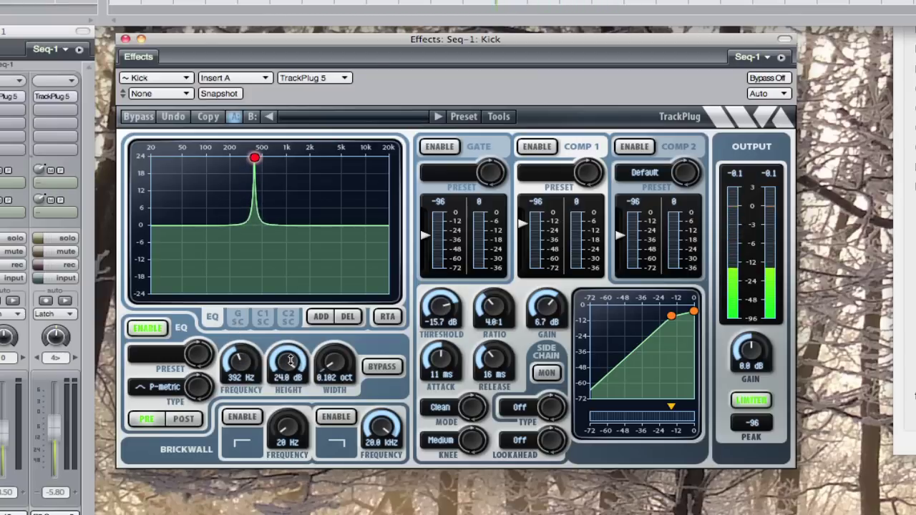
Step: Sweep the boosted band around 372–396 Hz, settle it on 393 Hz and cut its height to -24 dB
scroll(241, 360, "up", 2)
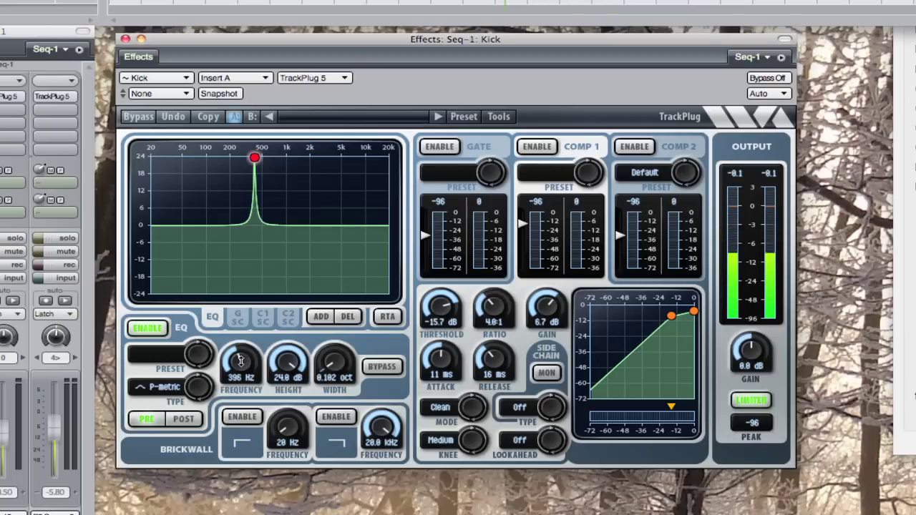
scroll(241, 360, "up", 1)
left_click_drag(241, 360, 243, 378)
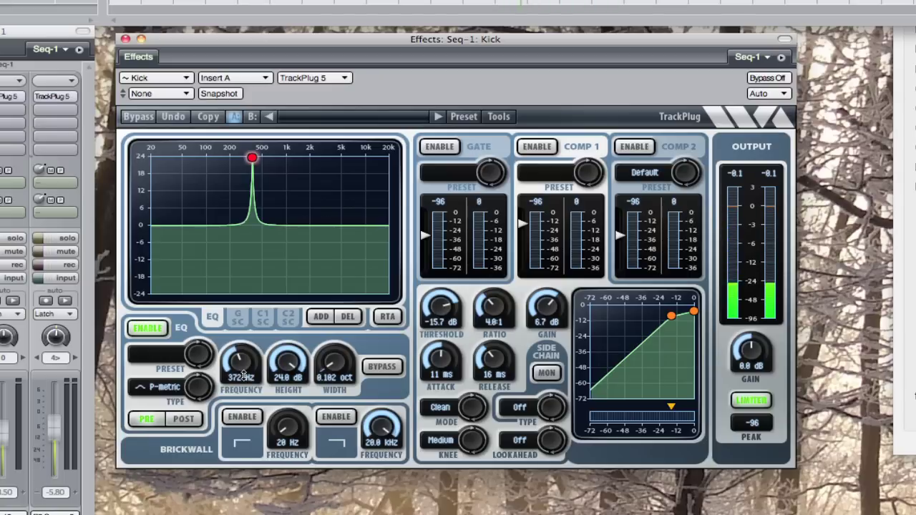
left_click_drag(243, 376, 242, 363)
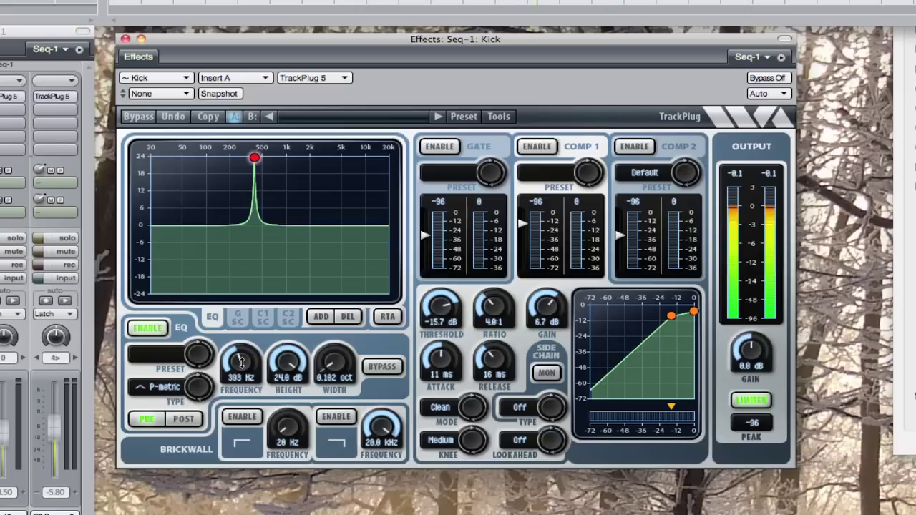
left_click_drag(287, 361, 305, 453)
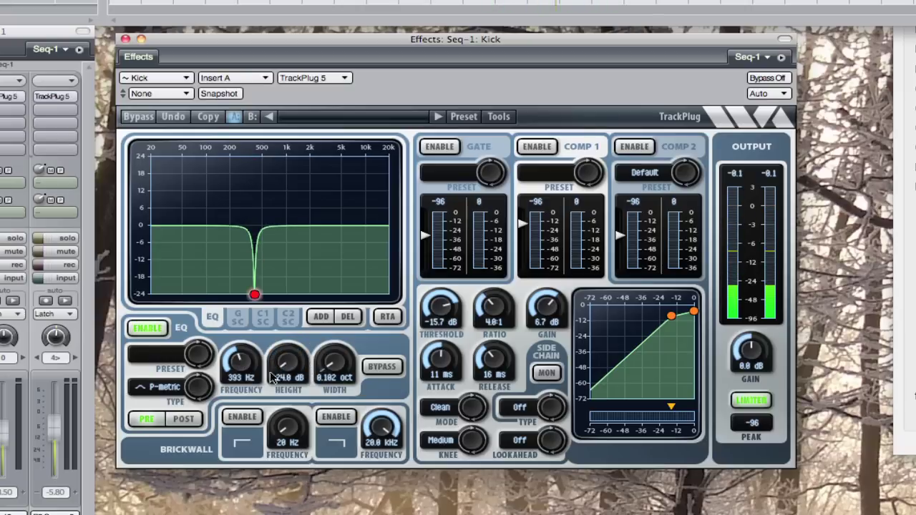
Step: Add a second EQ band narrowed to 0.102 oct and boost it to about 23.2 dB at about 632 Hz
left_click(321, 317)
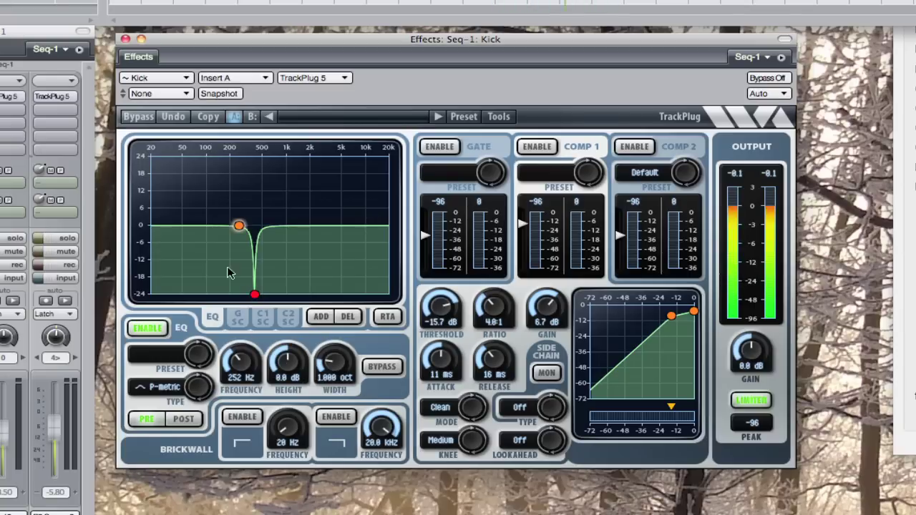
left_click_drag(238, 225, 289, 220)
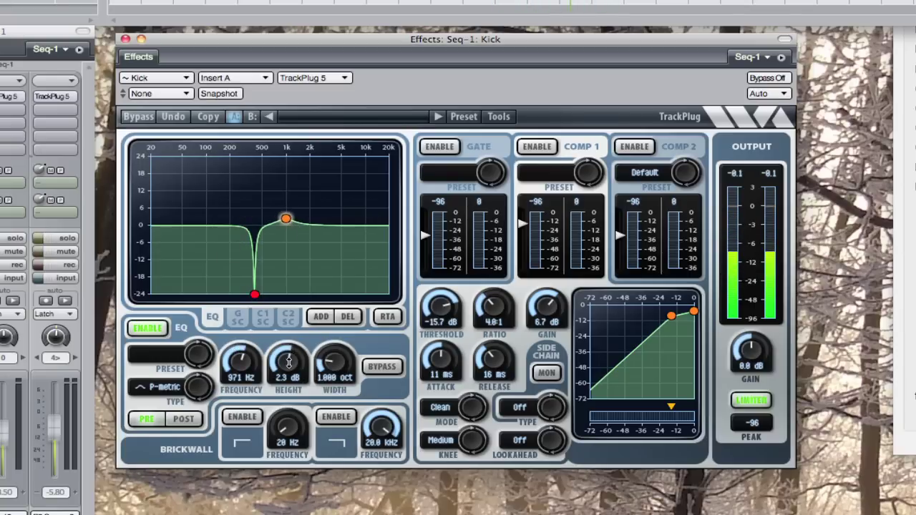
left_click_drag(325, 365, 340, 380)
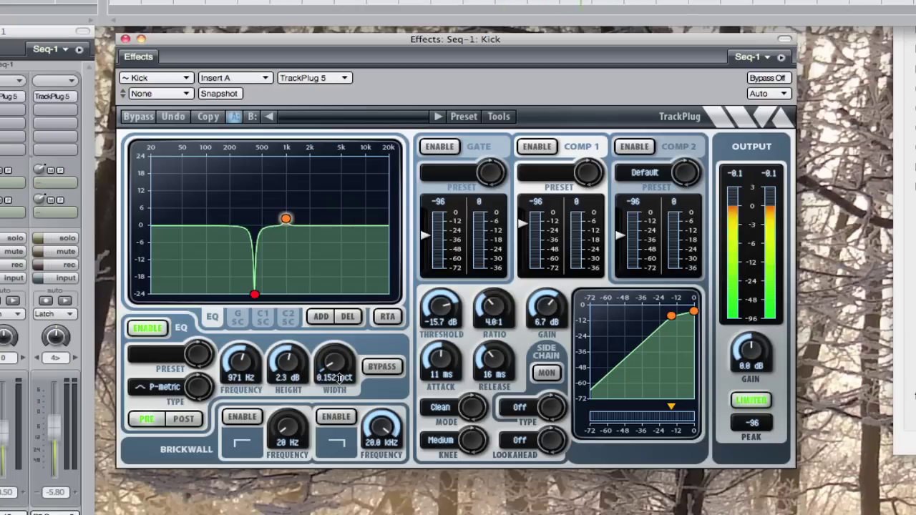
left_click_drag(340, 379, 340, 376)
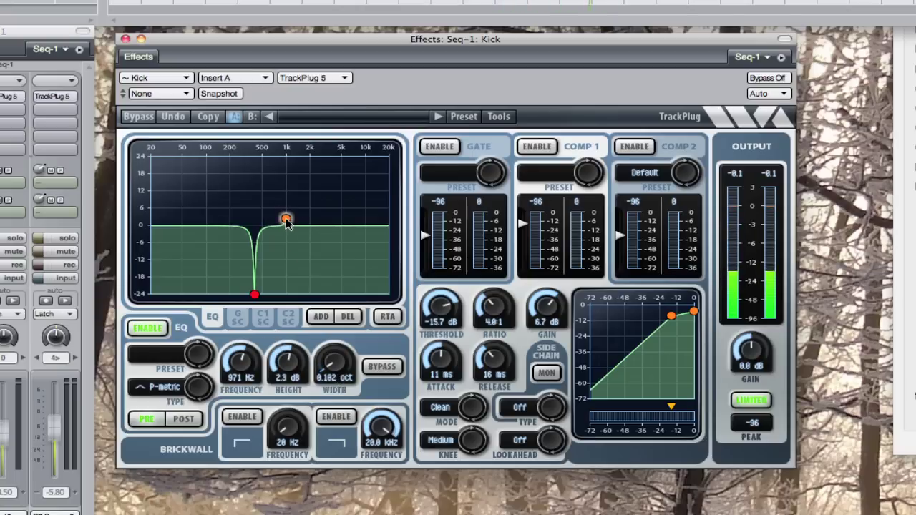
left_click_drag(286, 223, 283, 218)
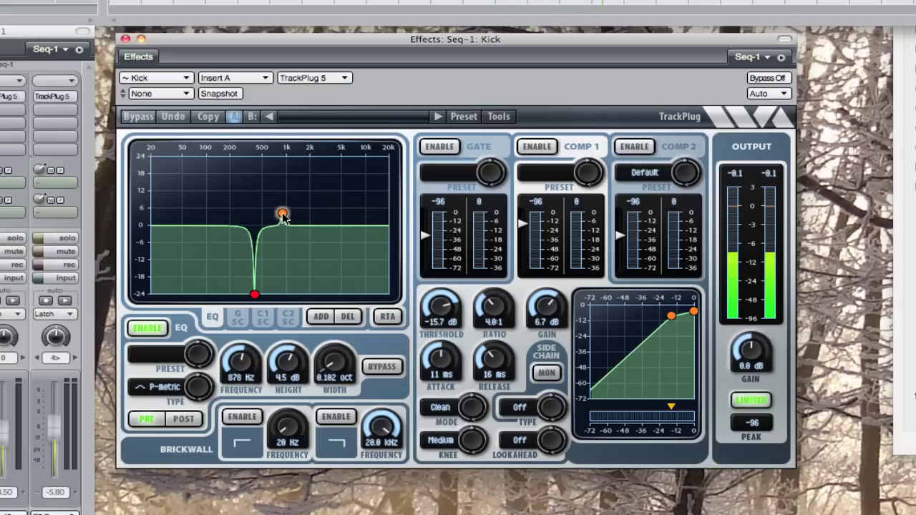
left_click_drag(283, 217, 272, 161)
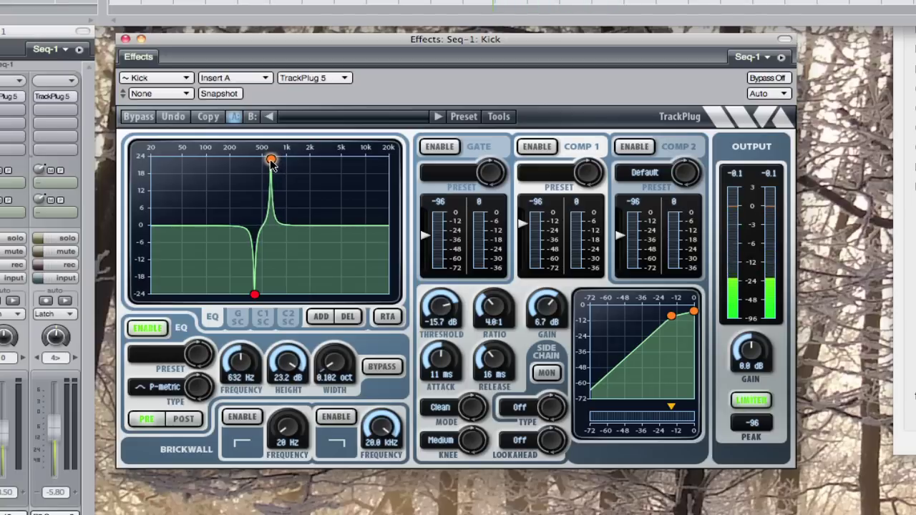
Step: Set the second band to 637 Hz with a -20.5 dB cut, and compare the kick with the EQ off and on
left_click_drag(242, 360, 242, 356)
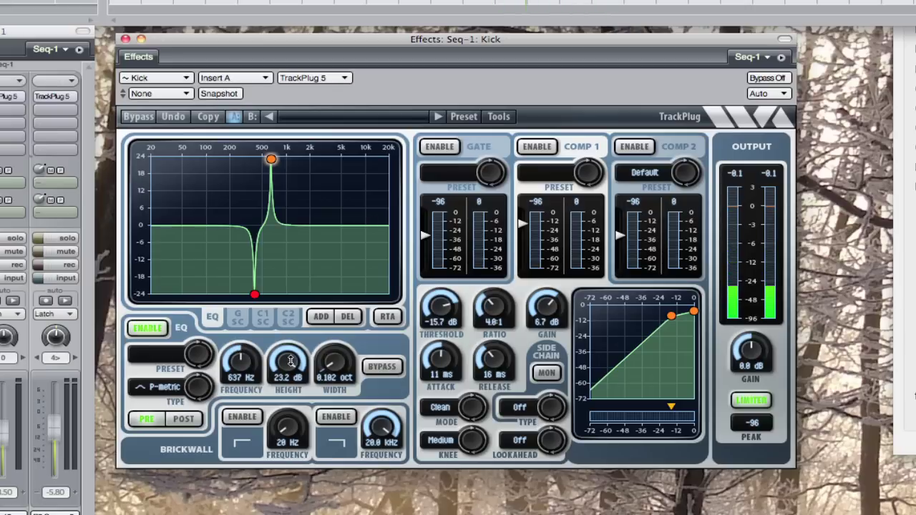
left_click_drag(291, 361, 291, 433)
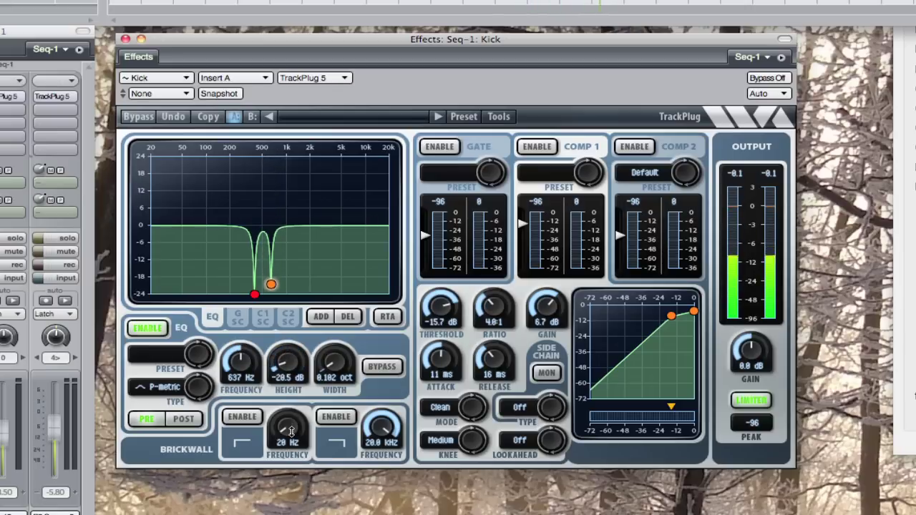
left_click(149, 329)
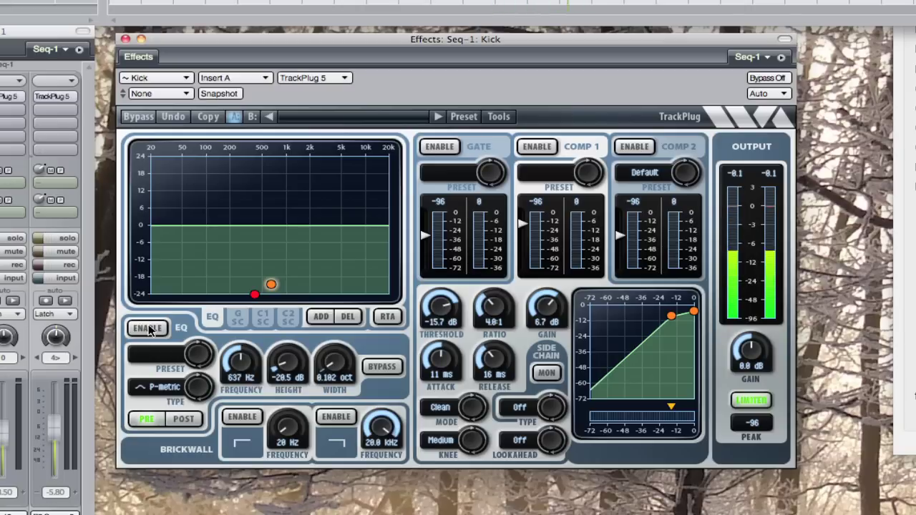
left_click(148, 328)
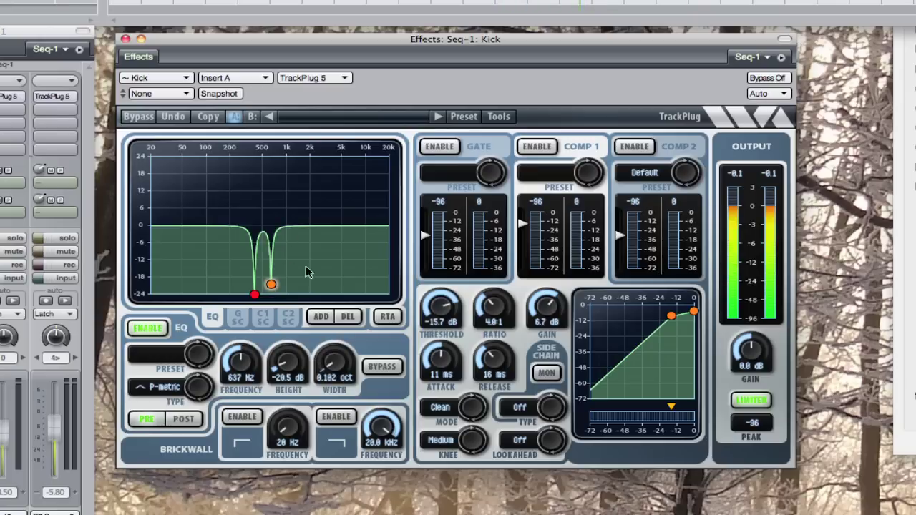
Step: Add a third, wider band of 1.599 oct cutting -14.4 dB at 345 Hz, and compare the kick with the EQ off and on
left_click(319, 316)
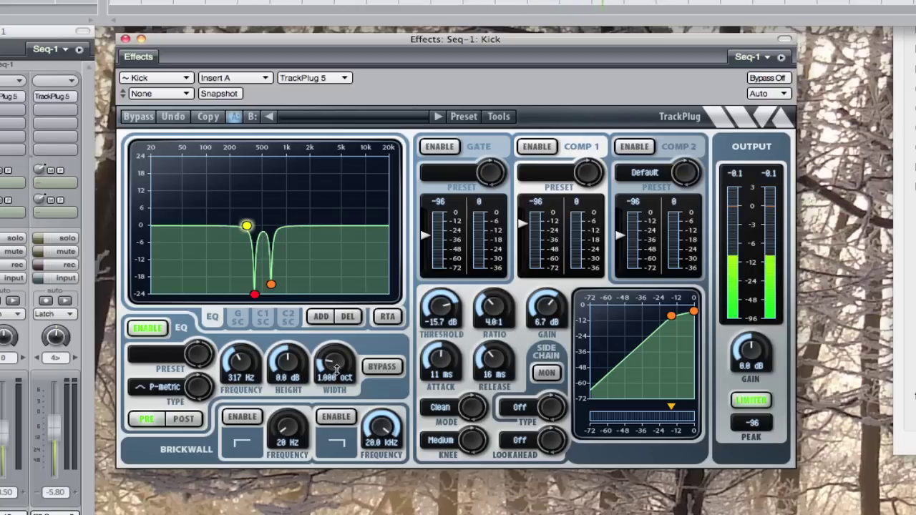
left_click_drag(338, 371, 338, 356)
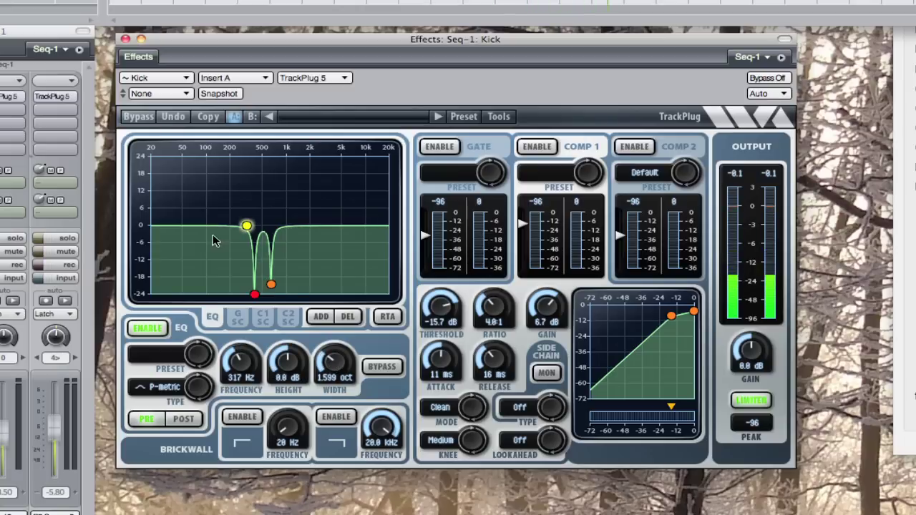
left_click_drag(246, 226, 253, 264)
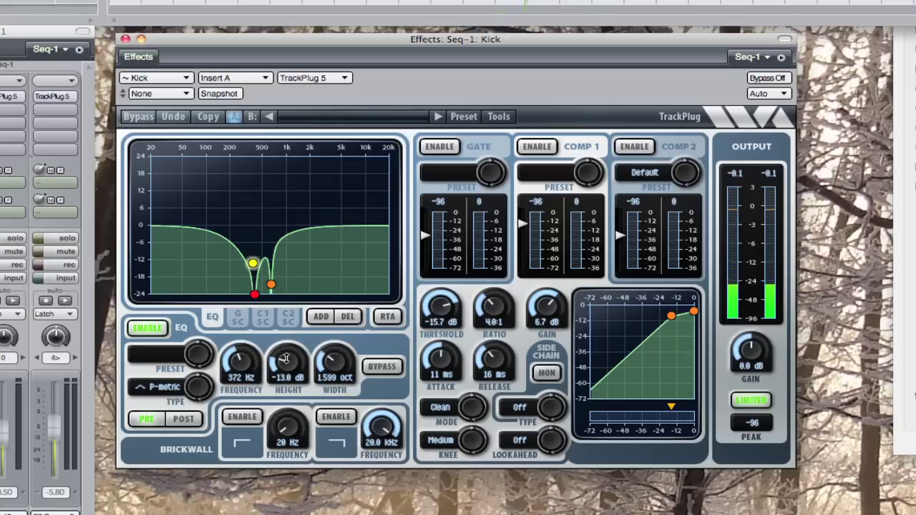
mouse_move(284, 358)
left_mouse_down()
mouse_move(285, 376)
mouse_move(280, 360)
left_mouse_up()
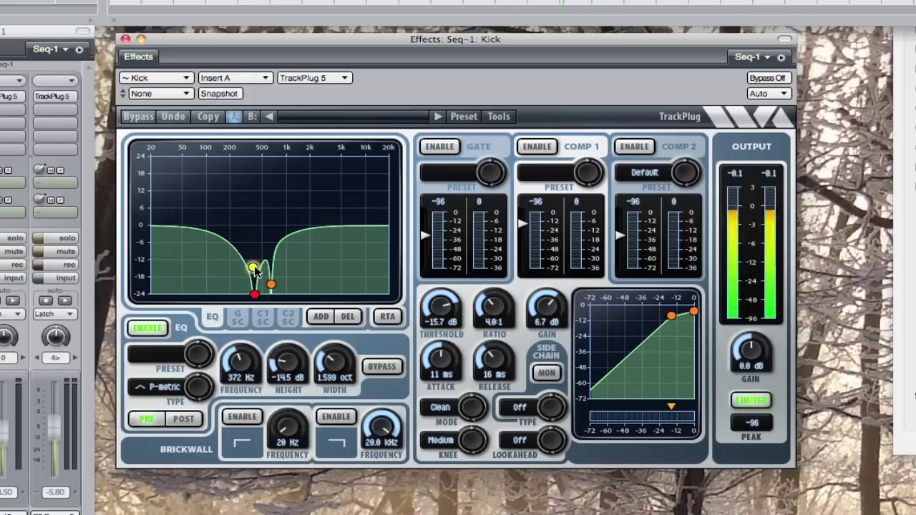
left_click_drag(253, 267, 250, 268)
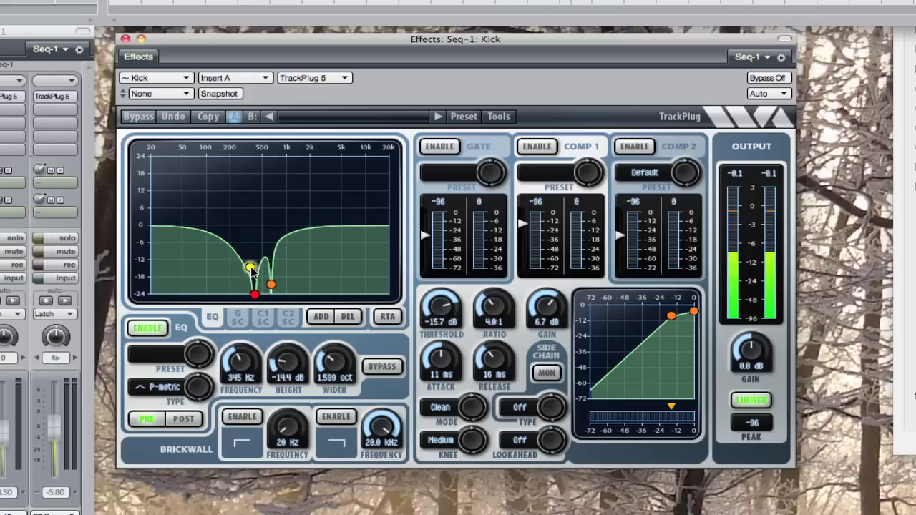
left_click(148, 328)
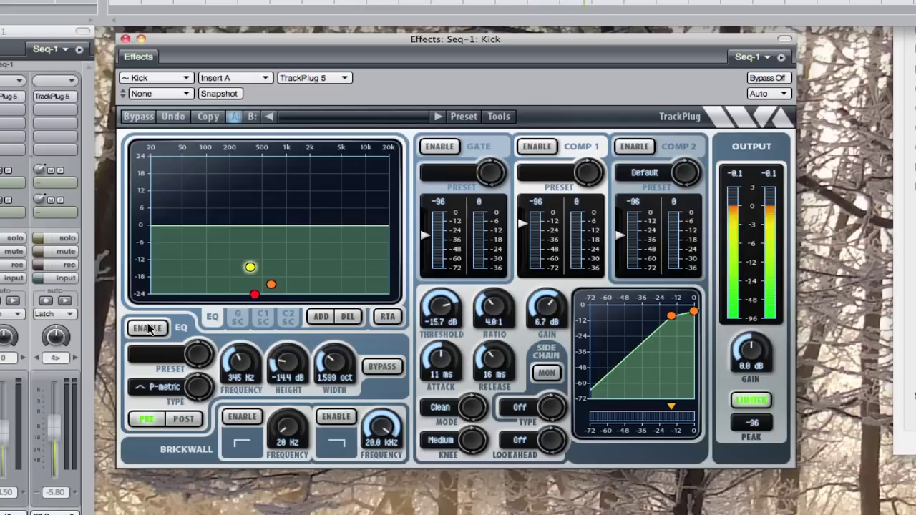
left_click(148, 328)
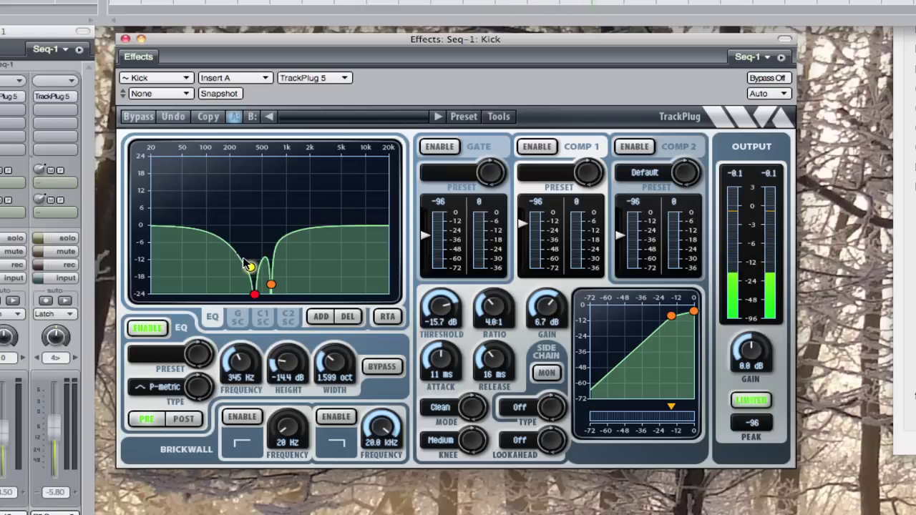
Step: Add a fourth band cutting -5.9 dB at 1.42 kHz, and compare the kick with the EQ off and on twice
left_click(320, 318)
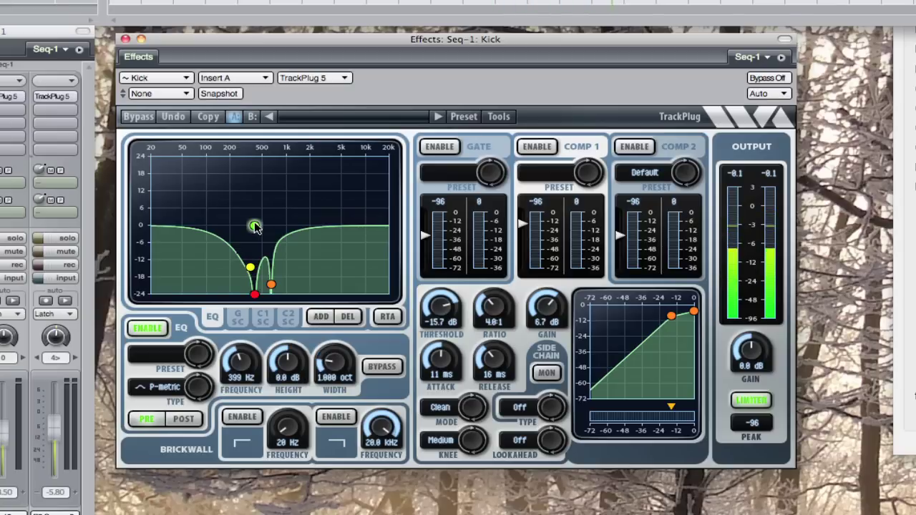
left_click_drag(255, 227, 299, 244)
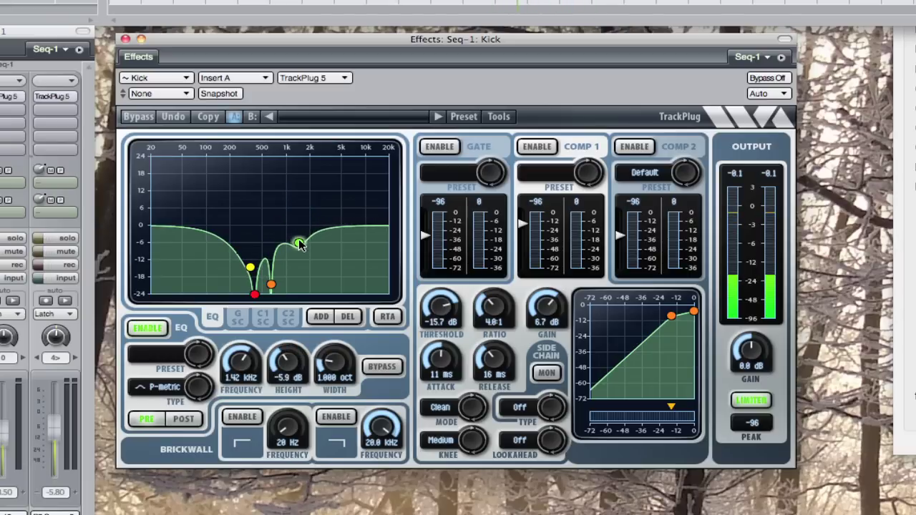
left_click(147, 327)
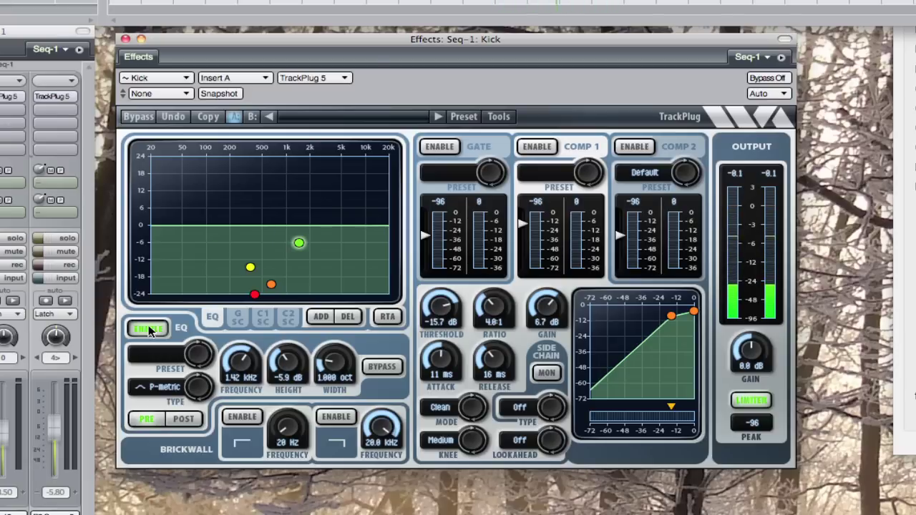
left_click(148, 327)
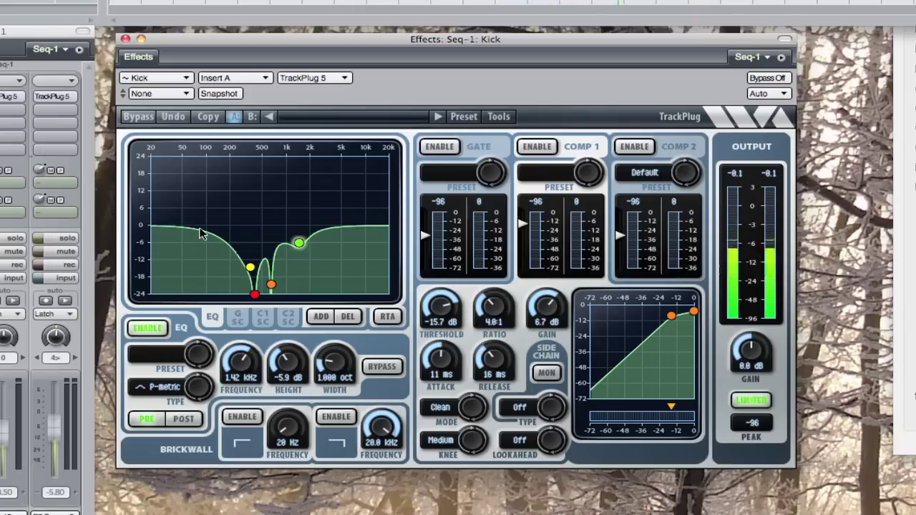
left_click(144, 327)
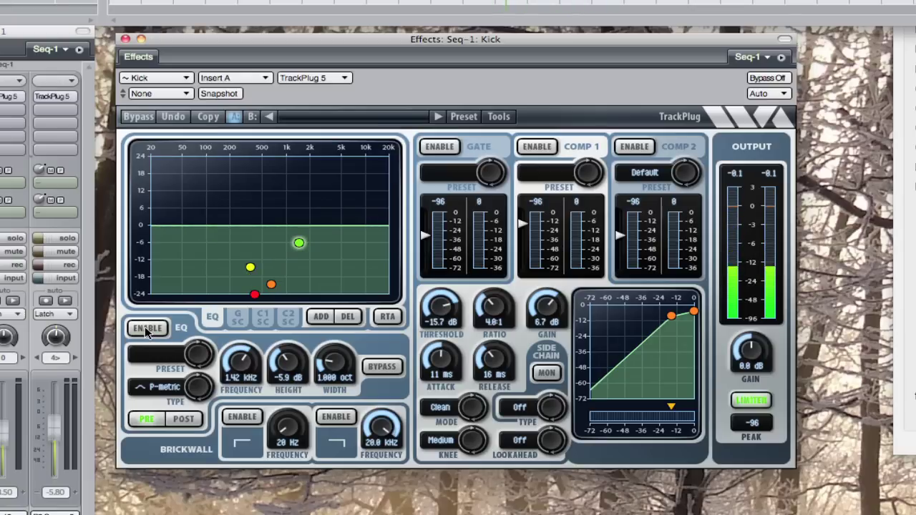
left_click(145, 326)
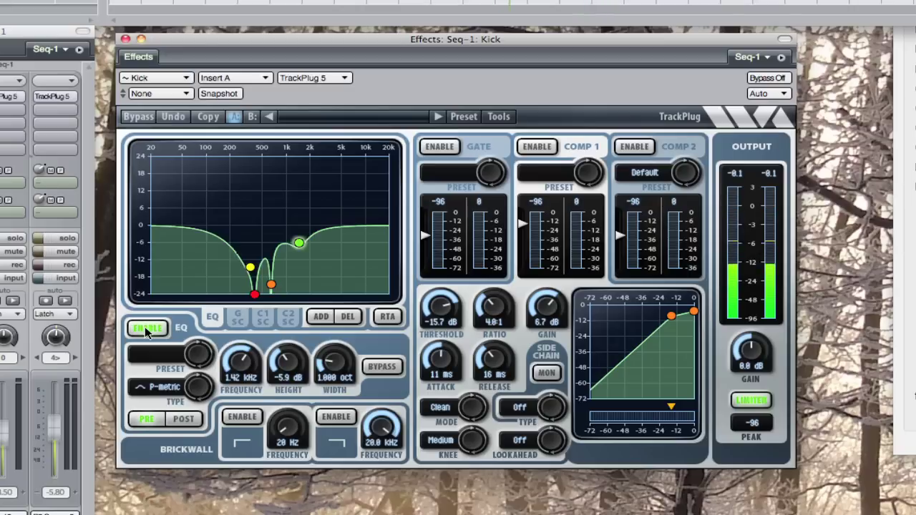